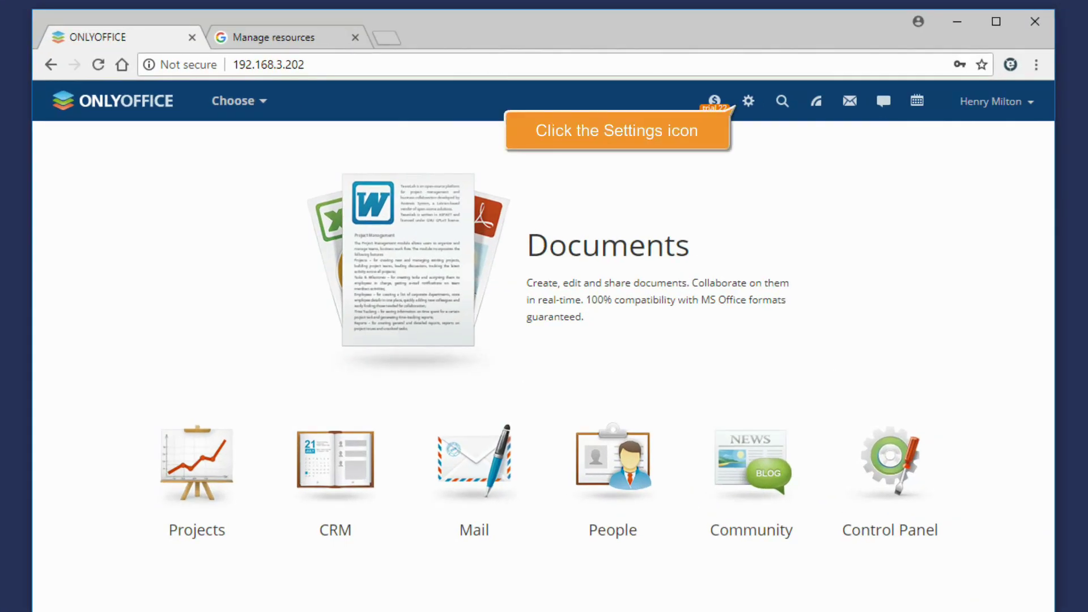
Bring up the Google key form under Third Party Services, then switch to the Google APIs console.
left_click(748, 102)
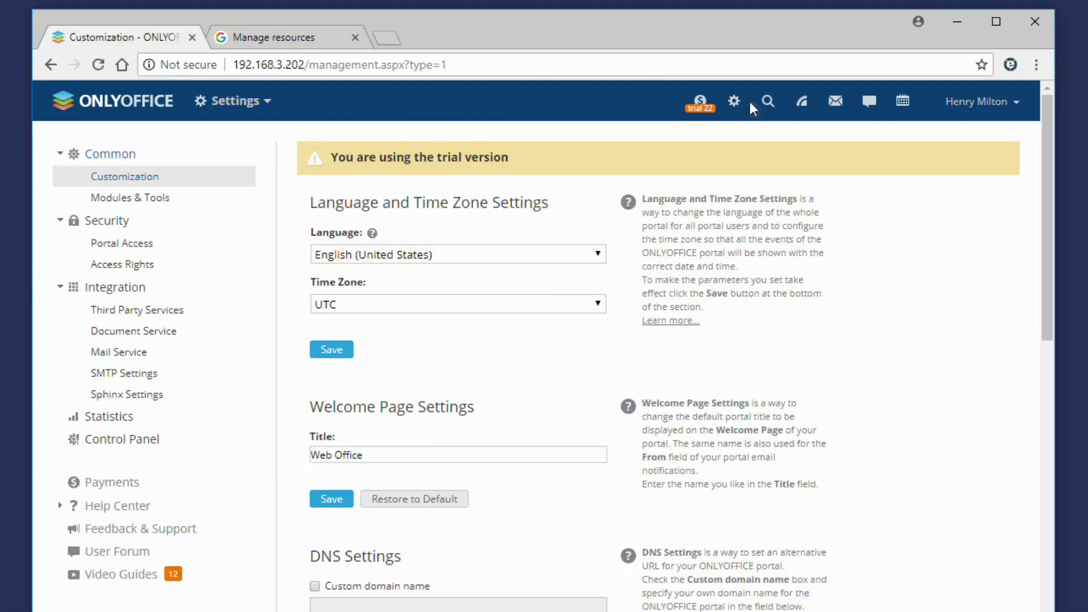
left_click(138, 311)
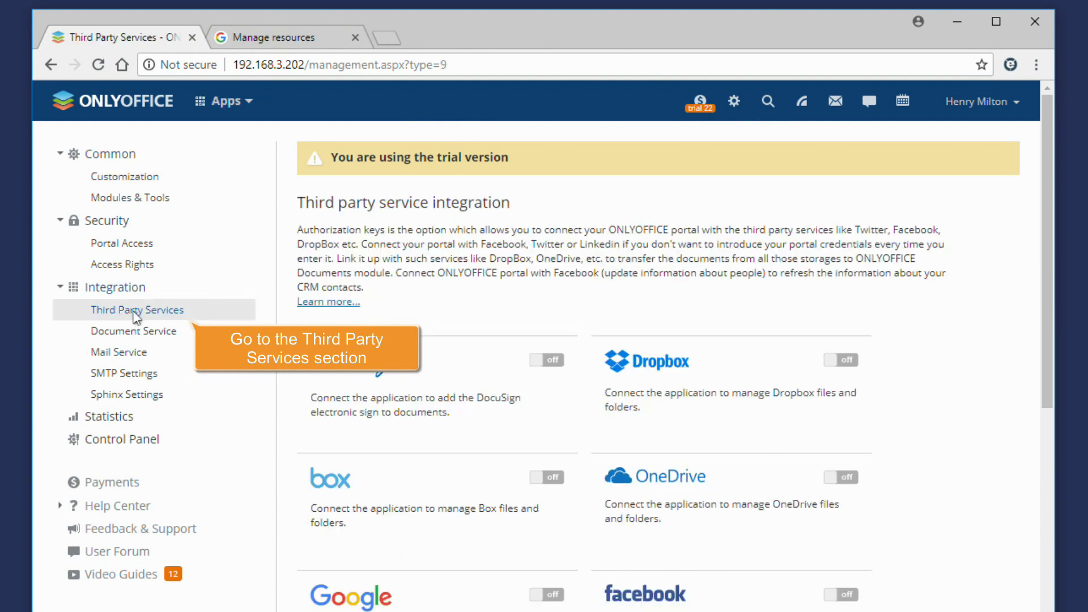
scroll(134, 316, "down", 2)
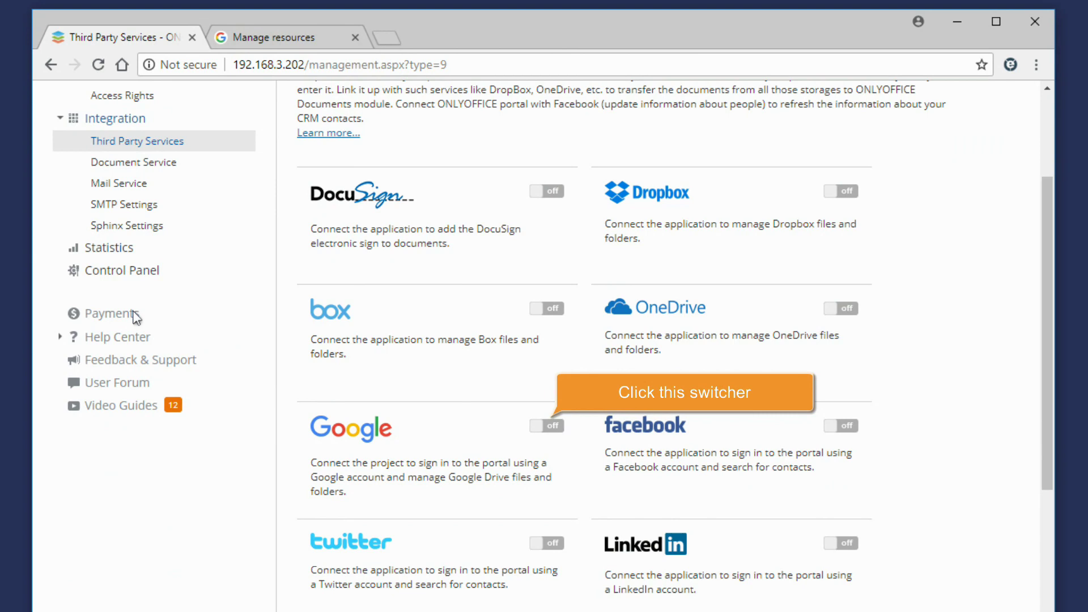
left_click(549, 427)
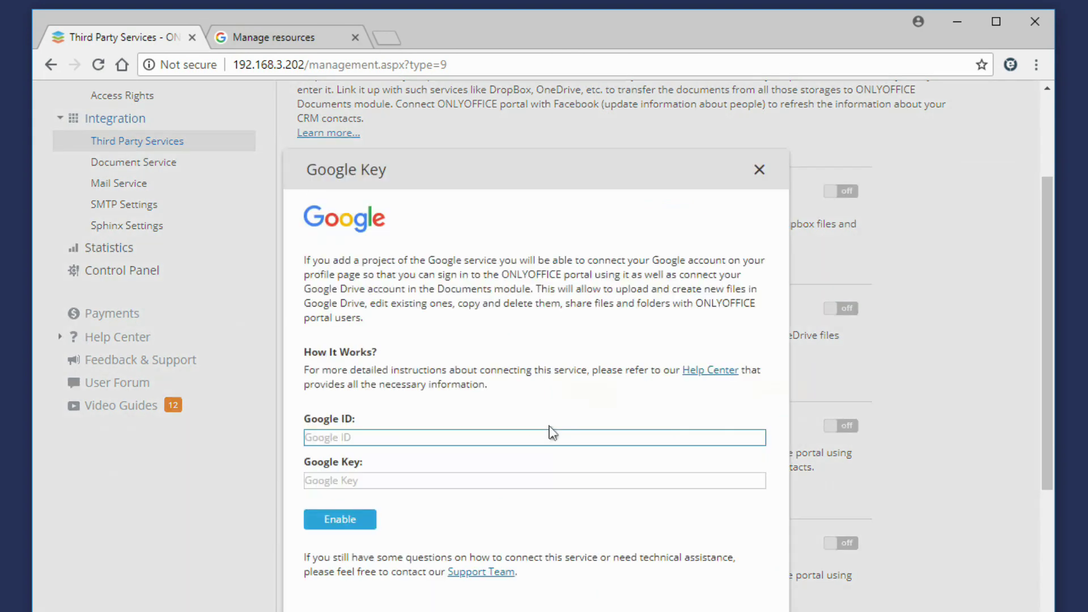
left_click(276, 43)
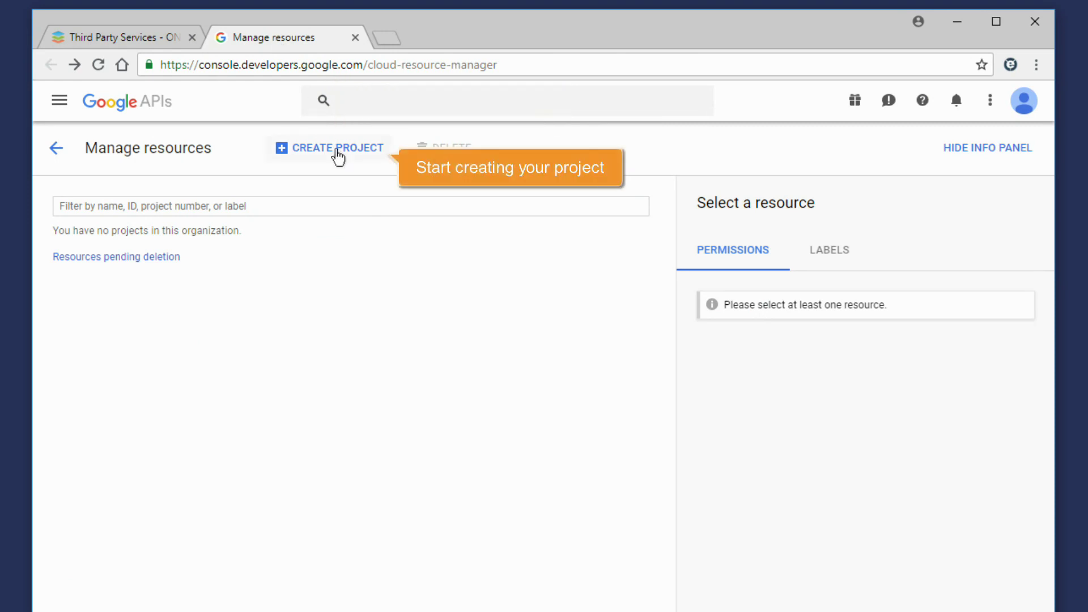
Create the onlyoffice-app project and reach its dashboard through the notifications list.
left_click(337, 153)
type("only")
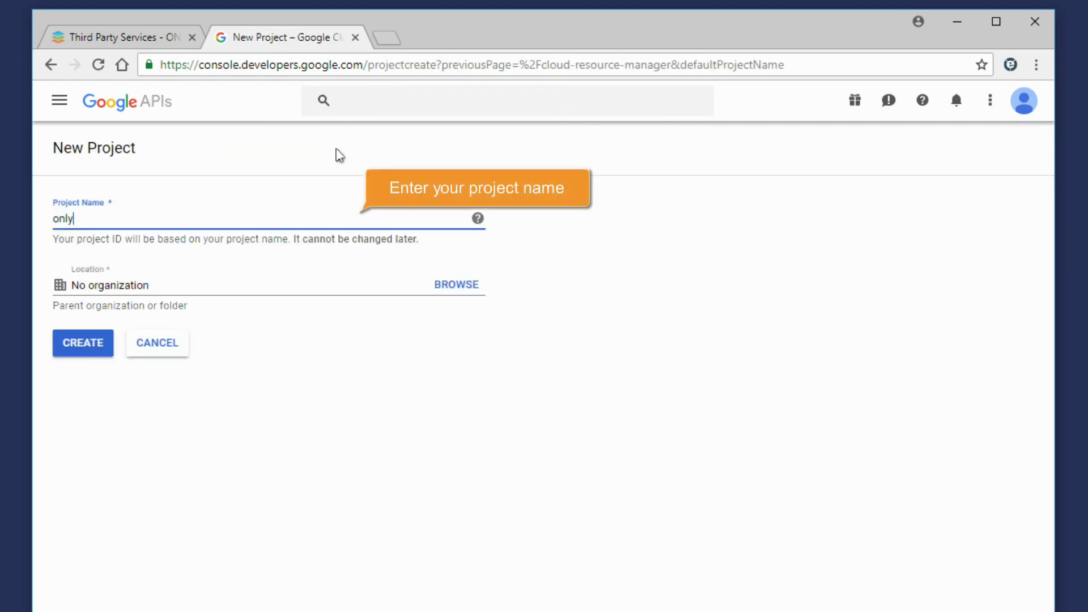
type("office-app")
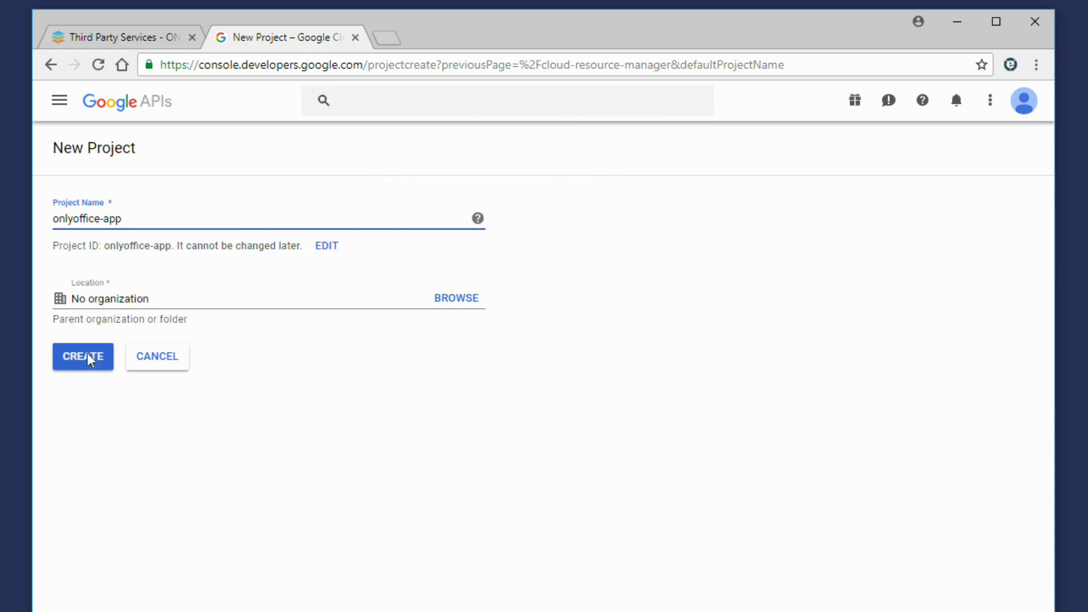
left_click(87, 362)
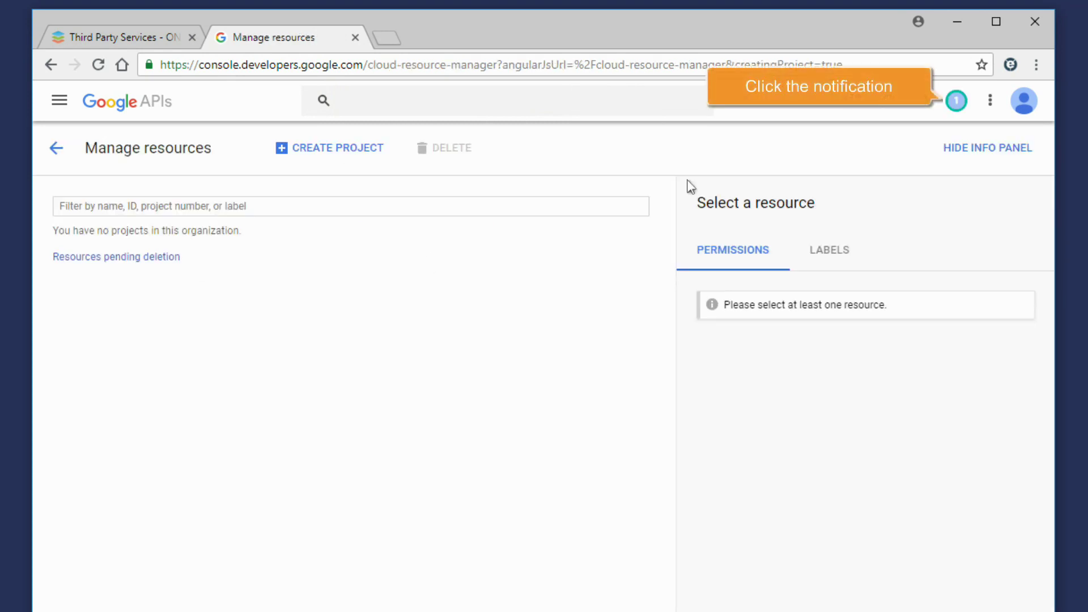
left_click(958, 106)
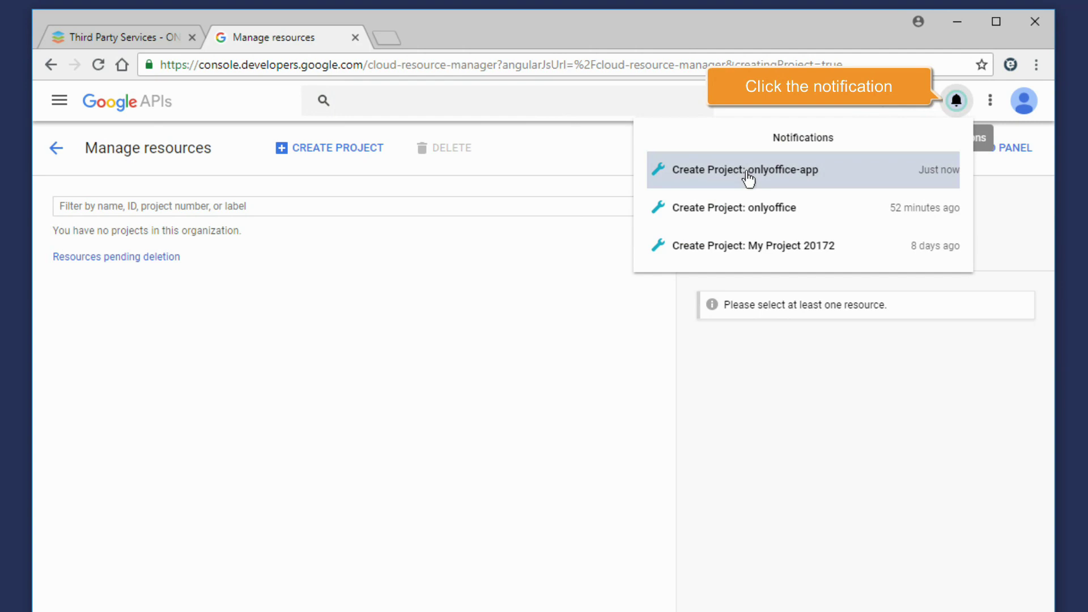
left_click(750, 176)
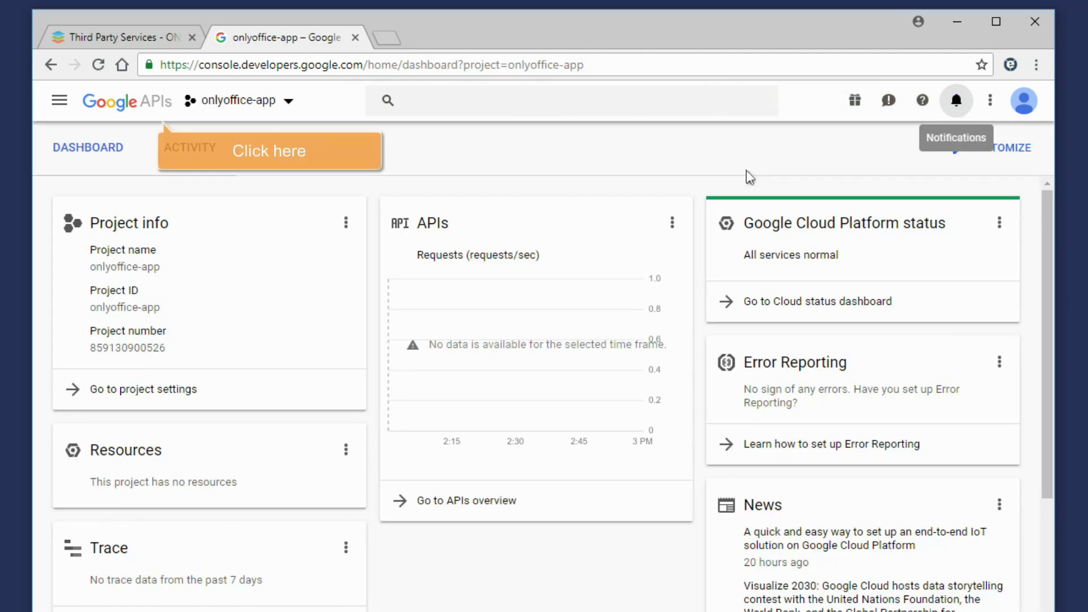
Enable the Google Drive API for onlyoffice-app, then go to the Credentials page.
left_click(132, 109)
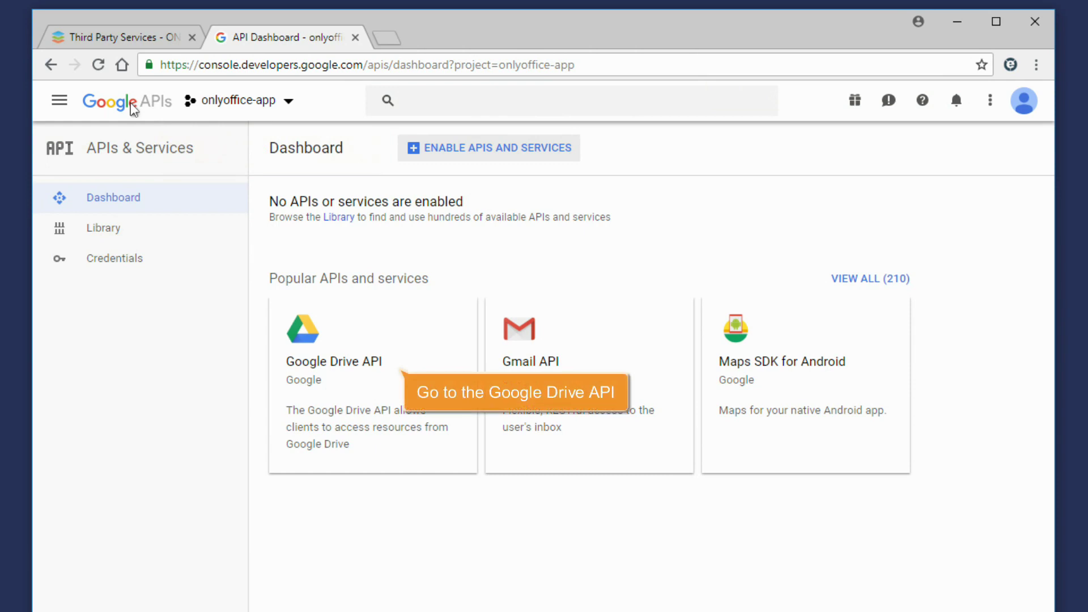
left_click(343, 368)
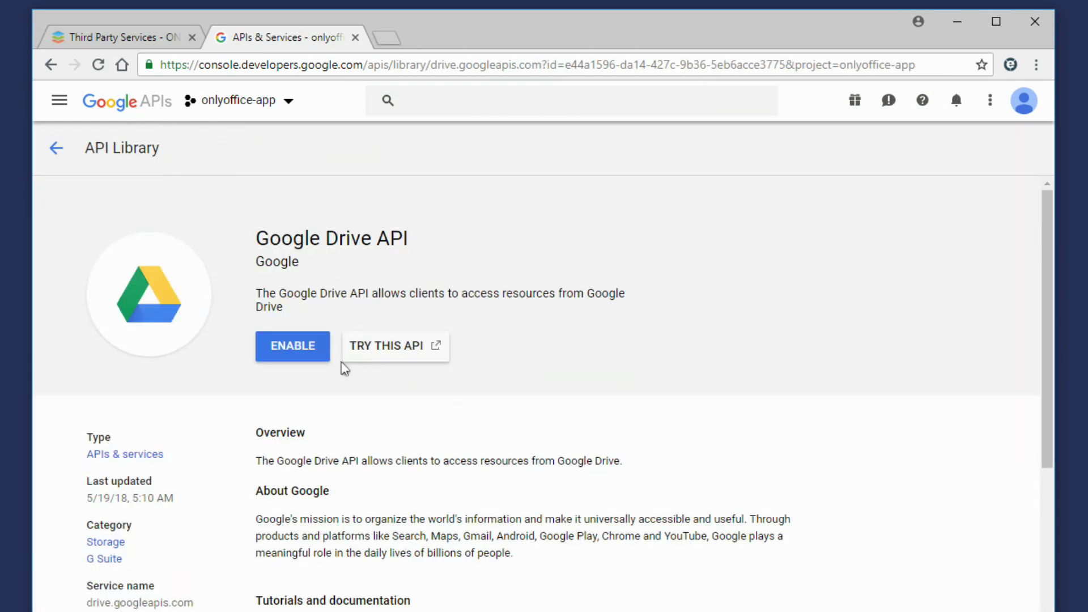
left_click(295, 351)
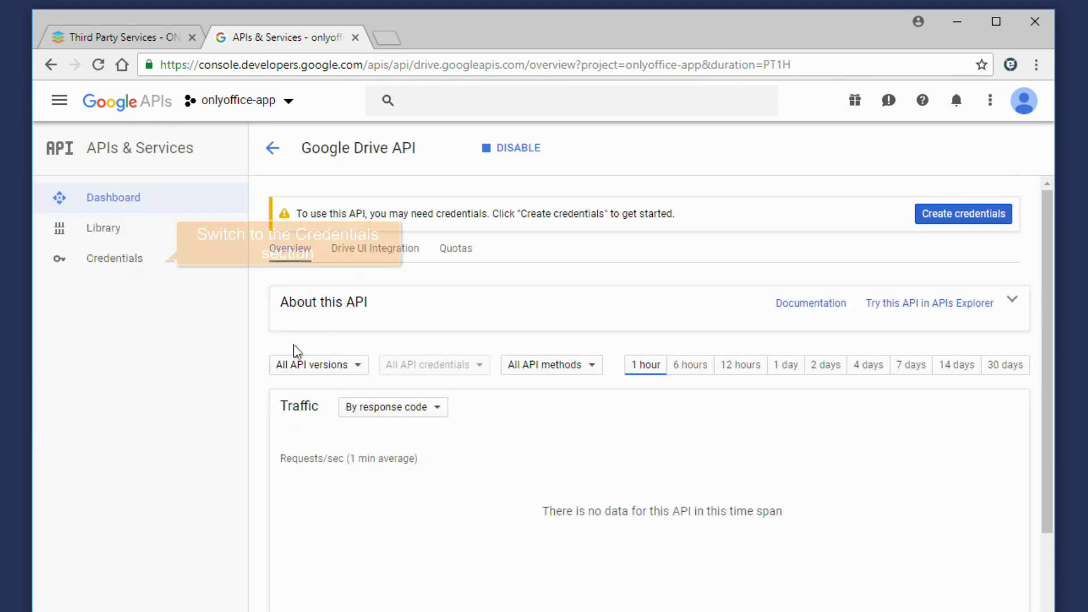
left_click(117, 264)
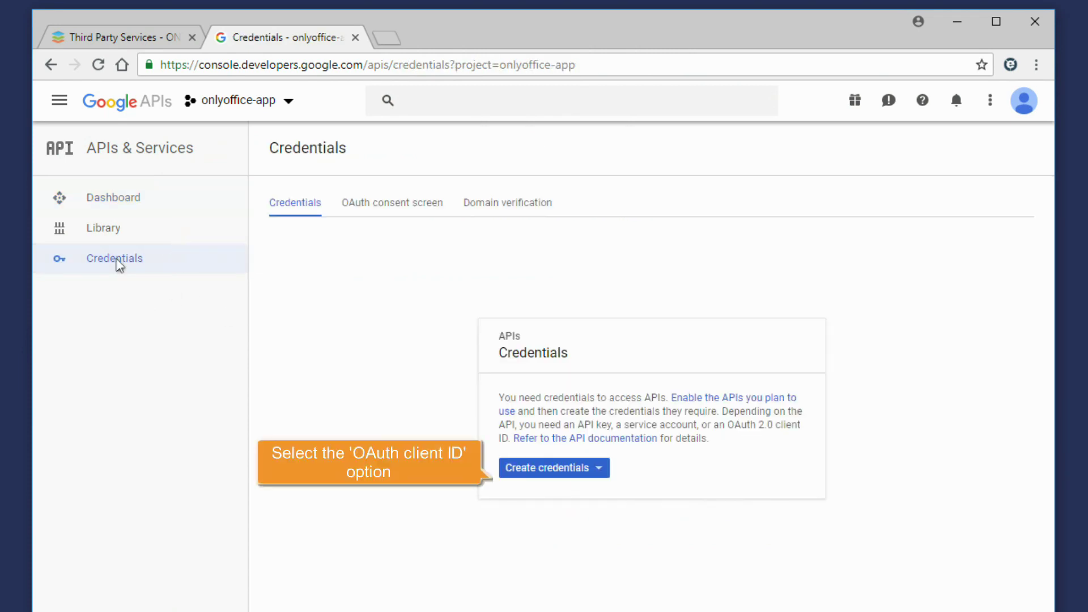
Start an OAuth client ID and save the consent screen with product name onlyoffice.
left_click(601, 475)
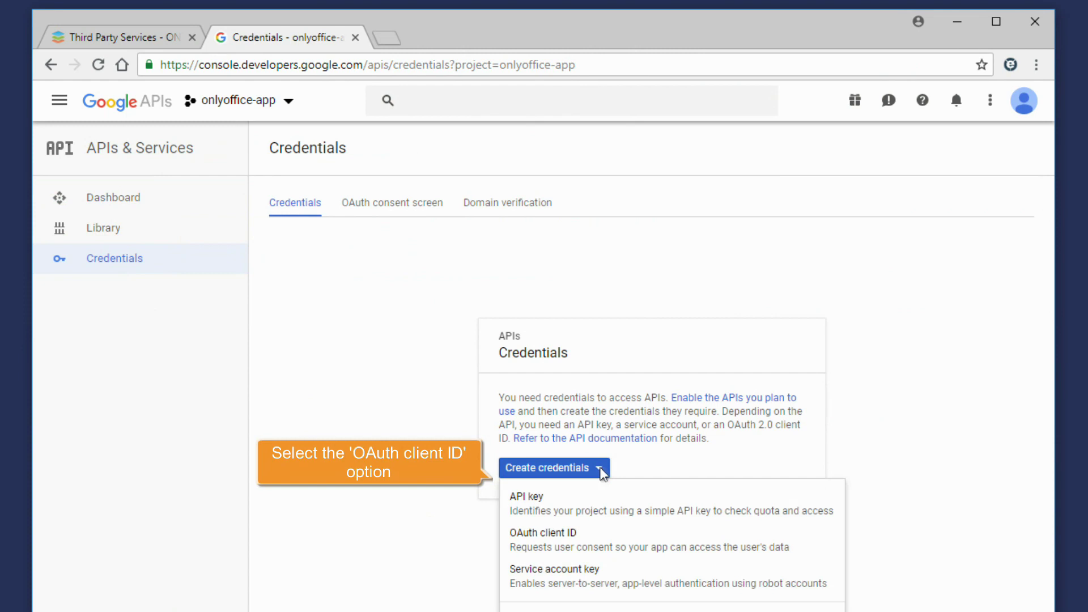
left_click(560, 542)
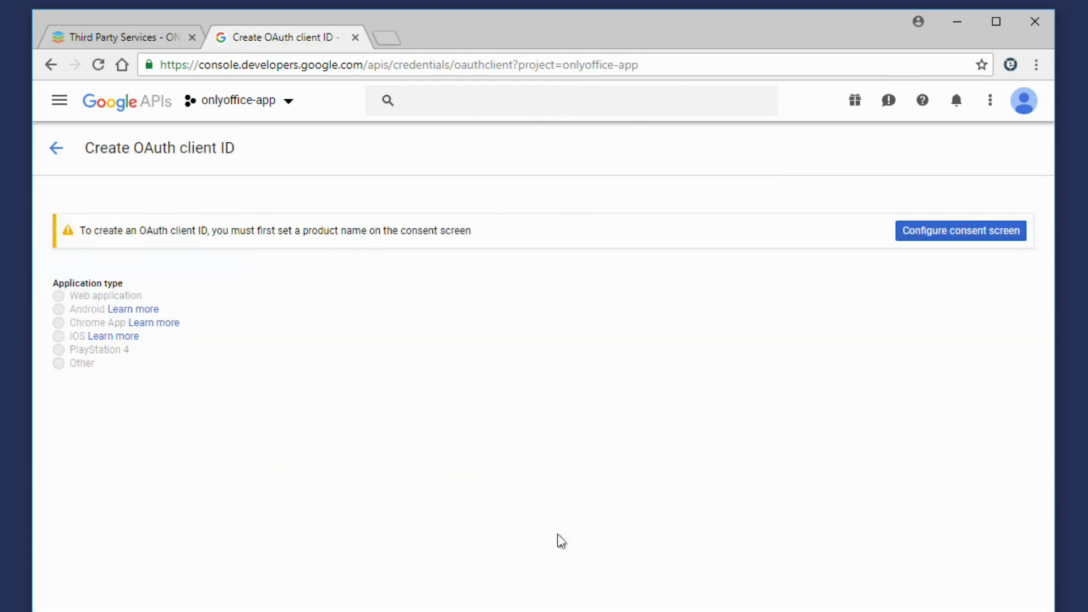
left_click(963, 235)
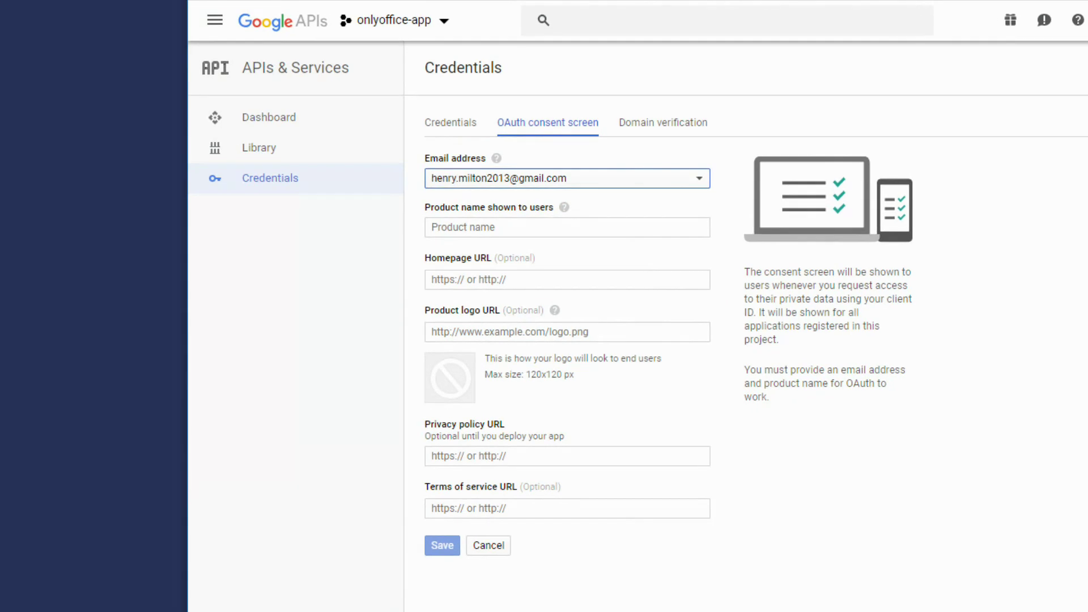
left_click(434, 229)
type("onlyoffice")
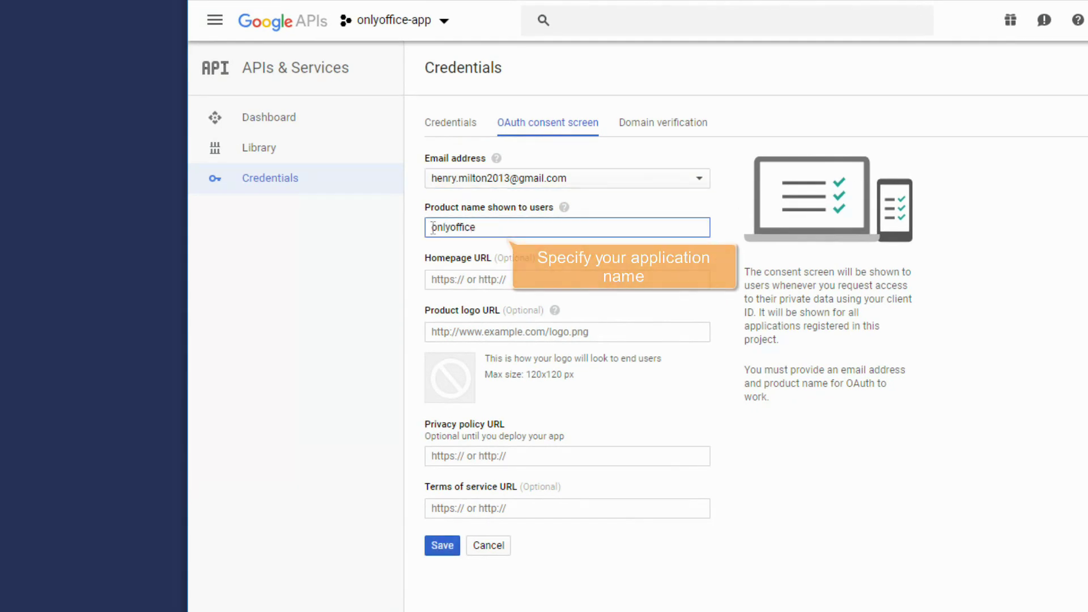
left_click(442, 545)
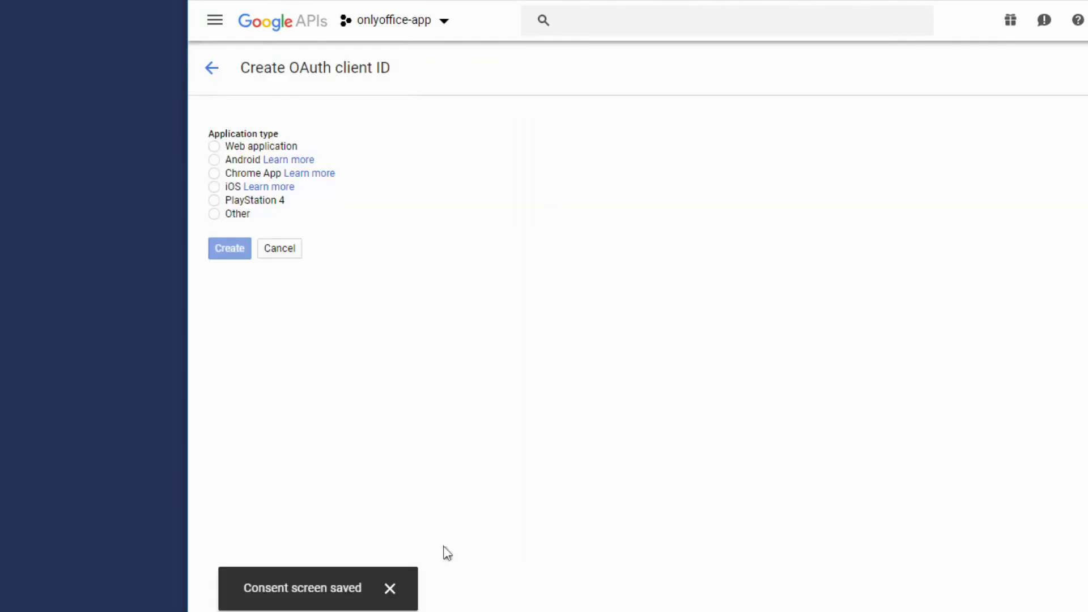
left_click(214, 147)
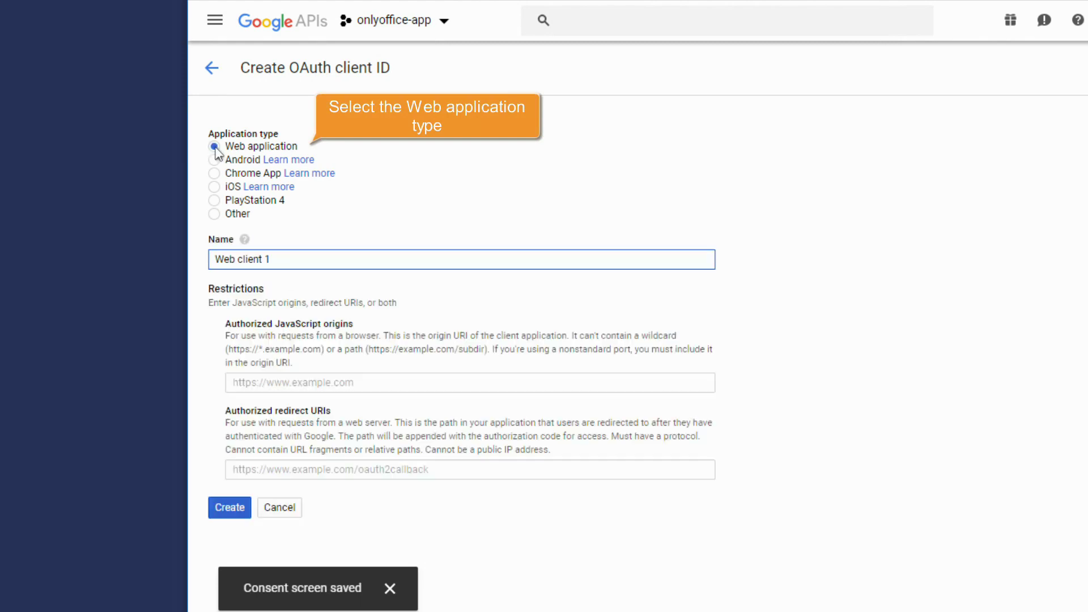
left_click(232, 469)
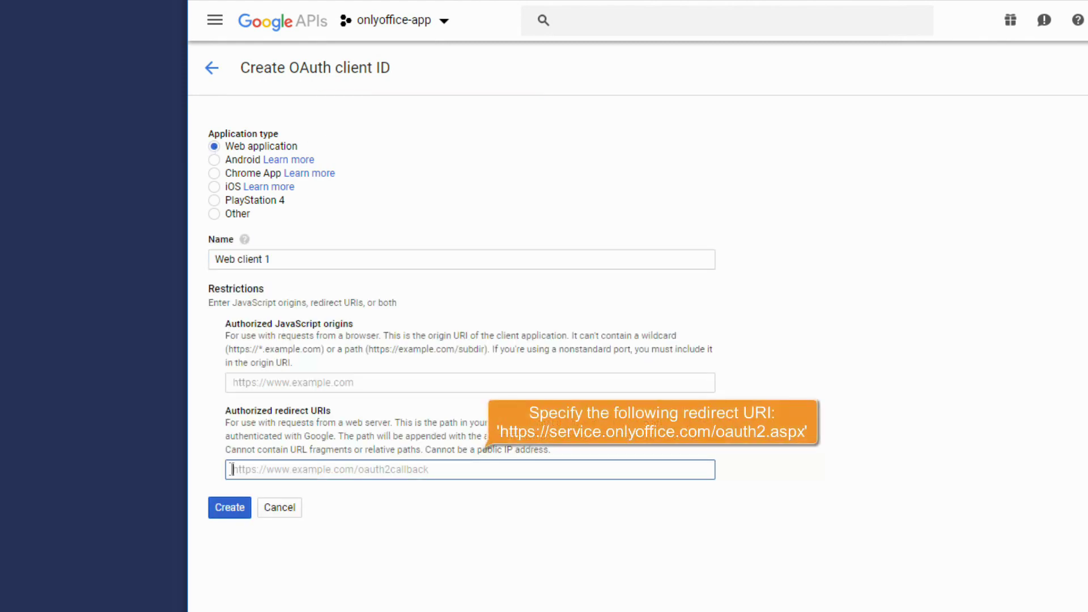
type("https://service.onlyoff")
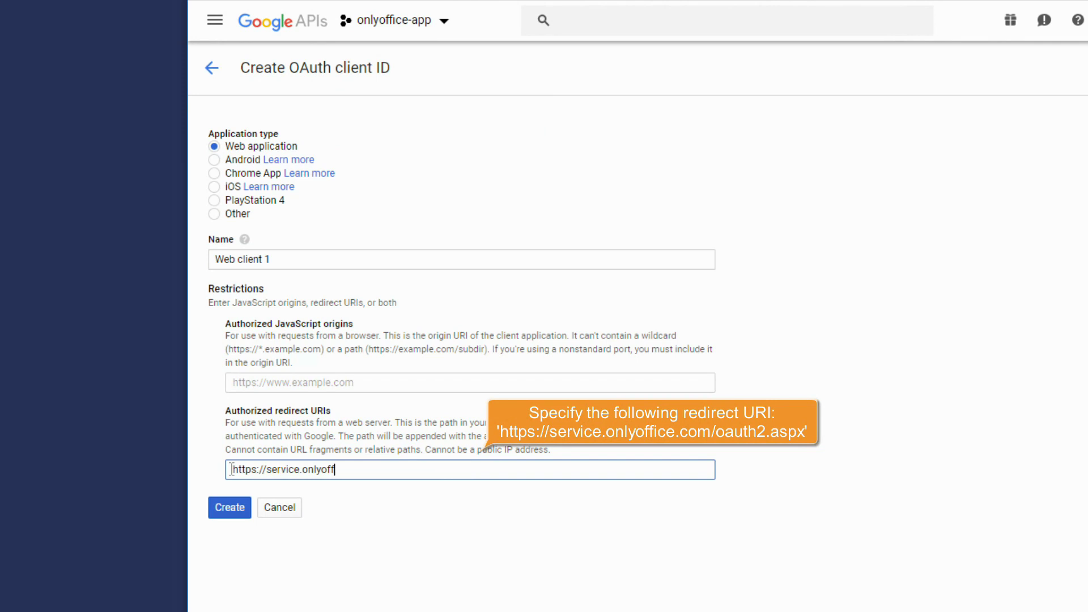
type("ice.com/oauth2.aspx")
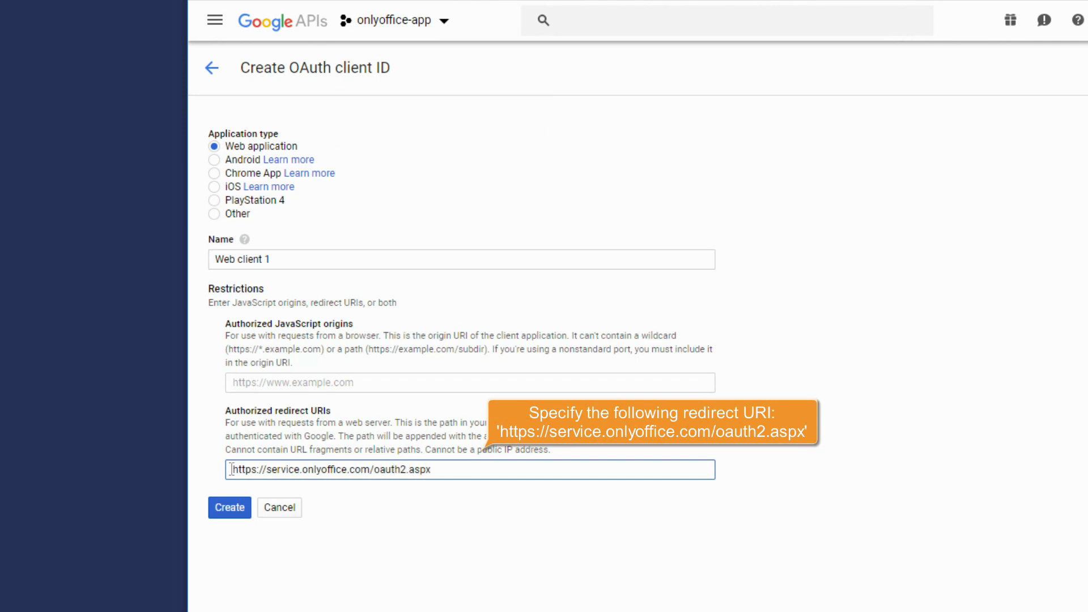
left_click(232, 509)
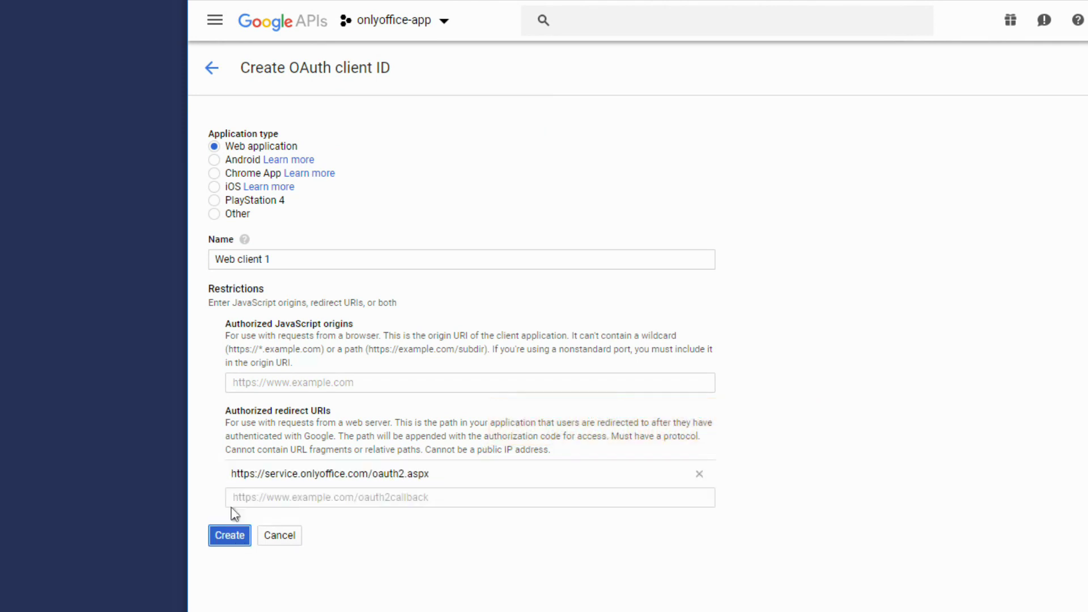
left_click(232, 537)
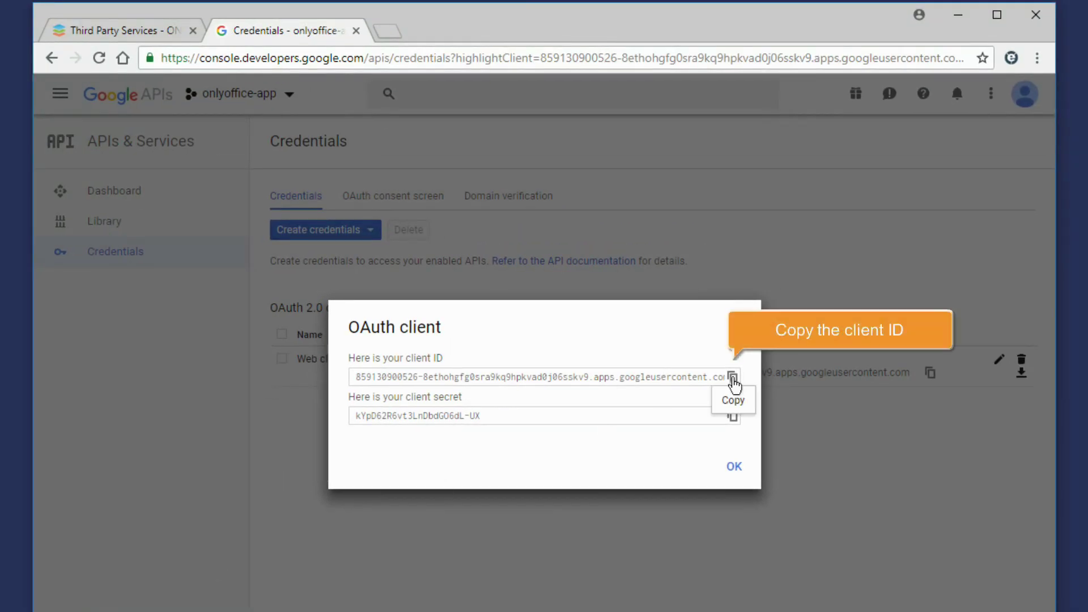
Copy the OAuth client ID into ONLYOFFICE's Google ID field.
left_click(733, 379)
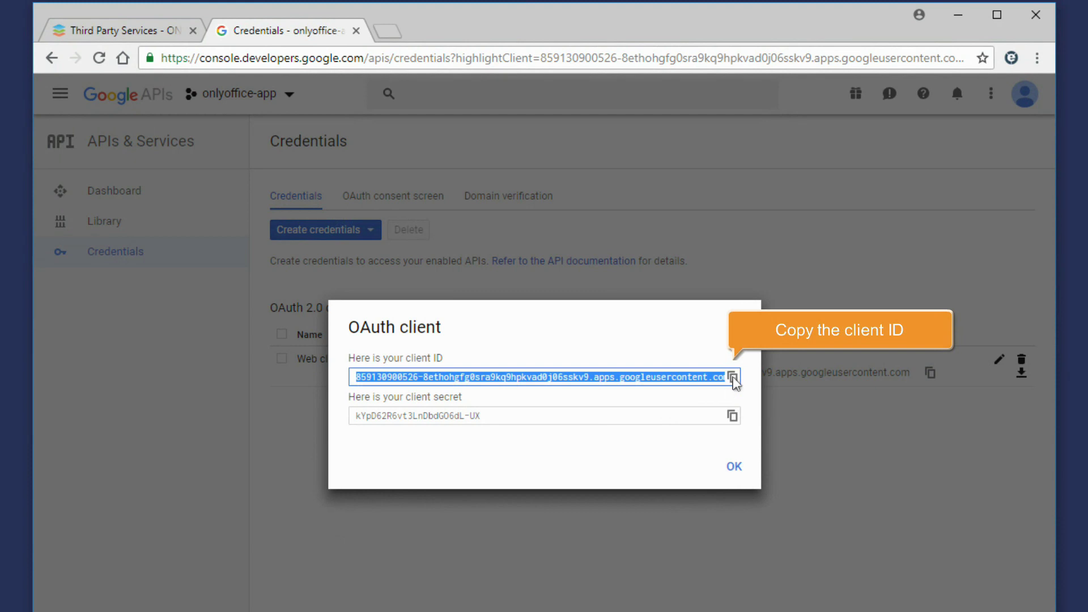
left_click(119, 34)
key("ctrl+v")
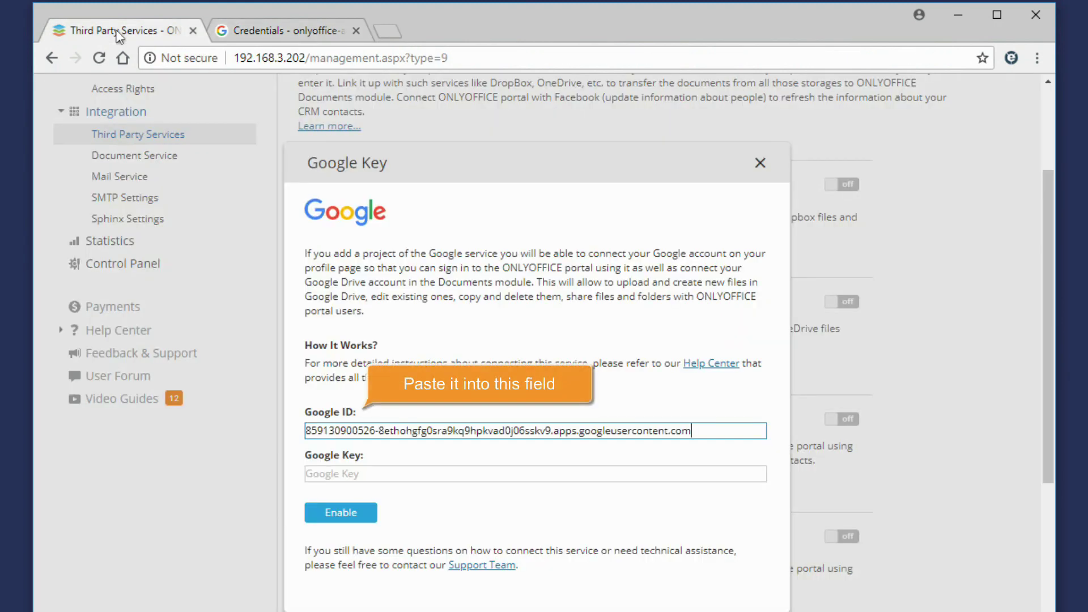
Paste the client secret as the Google Key and enable the Google service.
left_click(290, 32)
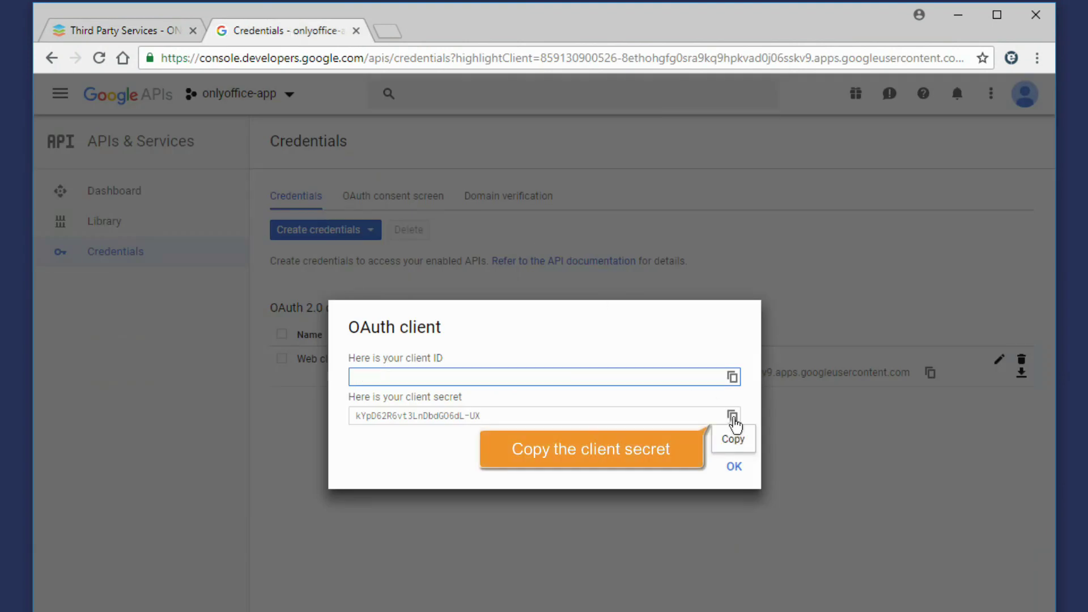
left_click(731, 416)
left_click(126, 32)
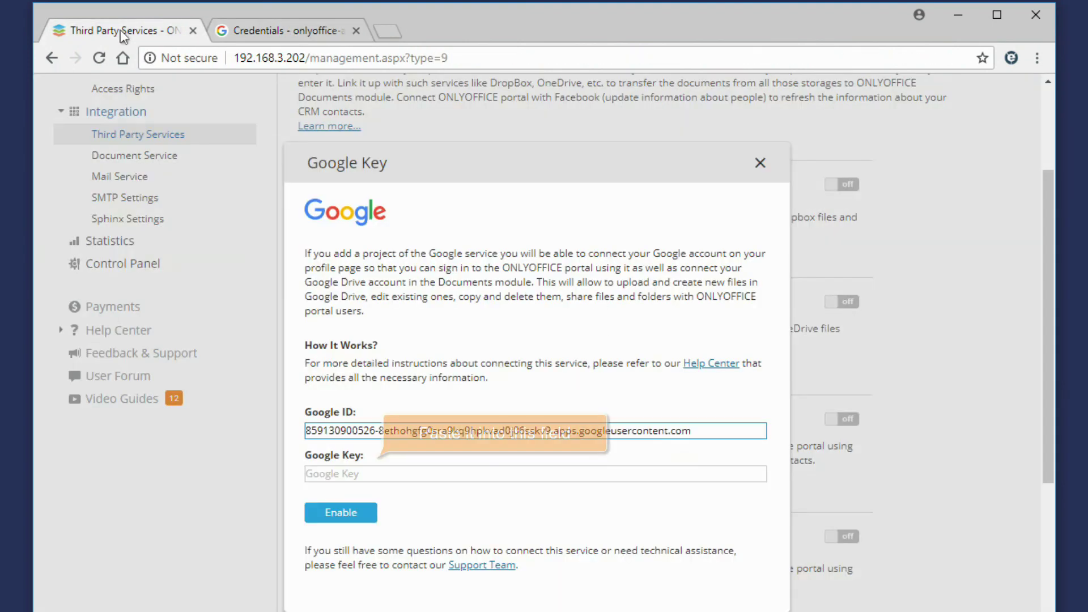
left_click(308, 475)
key("ctrl+v")
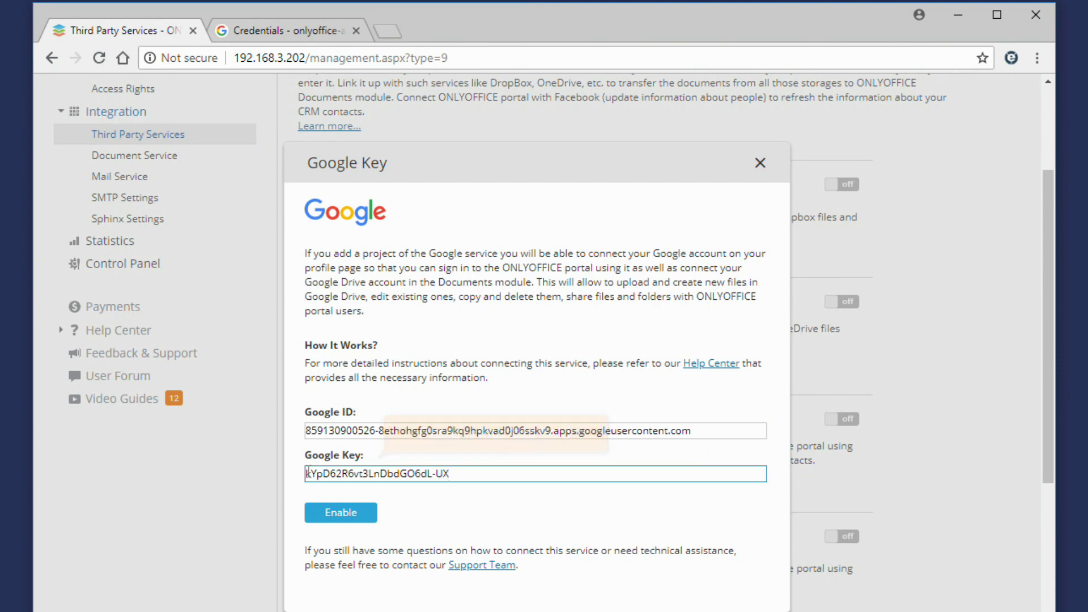
left_click(340, 514)
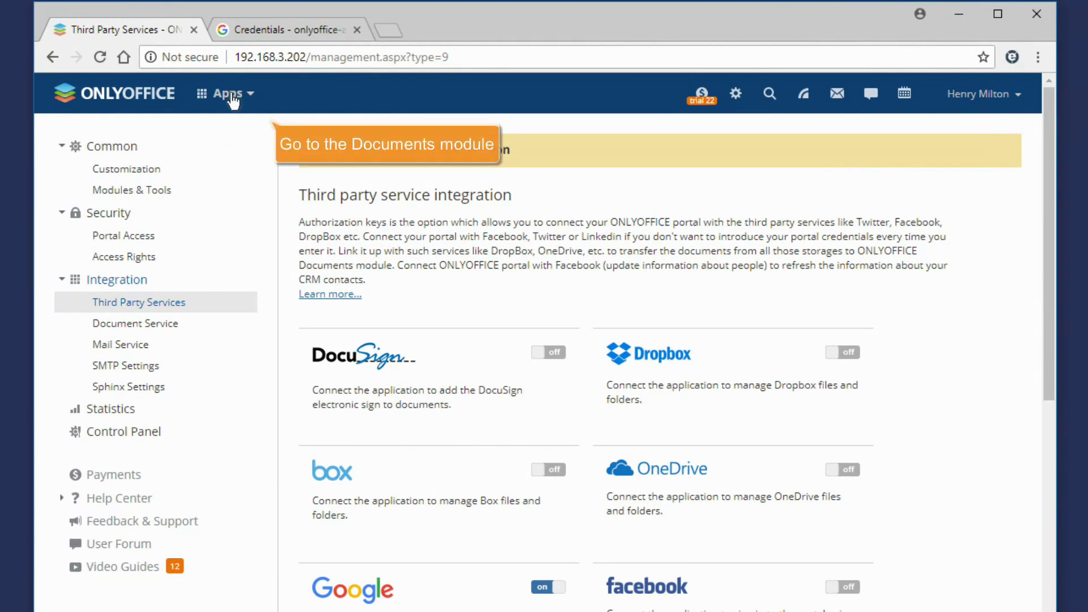
From the Documents module, sign in with a Google account and allow Google Drive access.
left_click(230, 94)
left_click(234, 125)
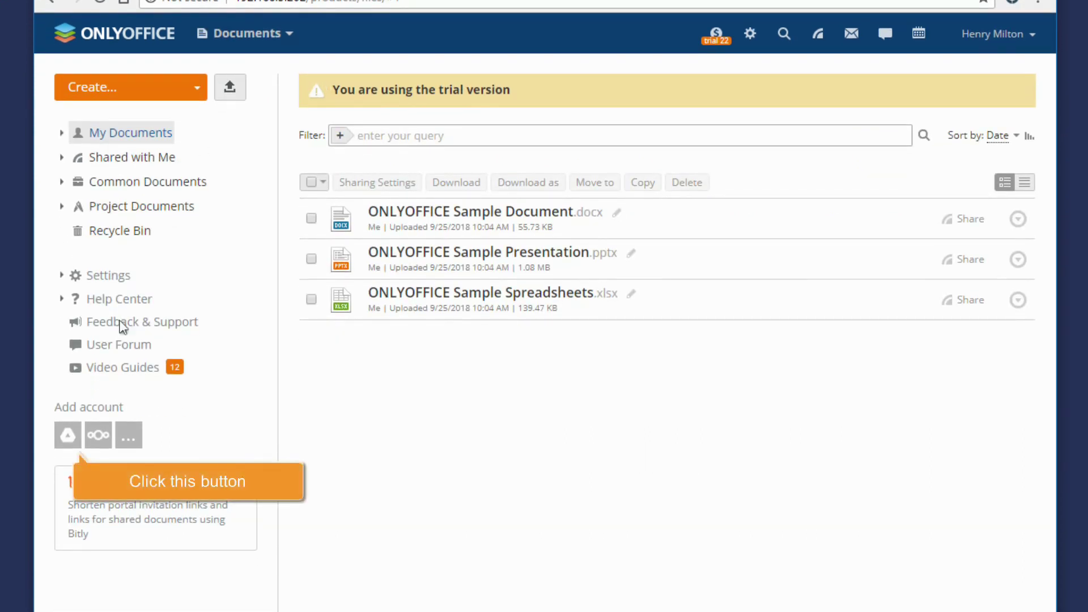
left_click(68, 437)
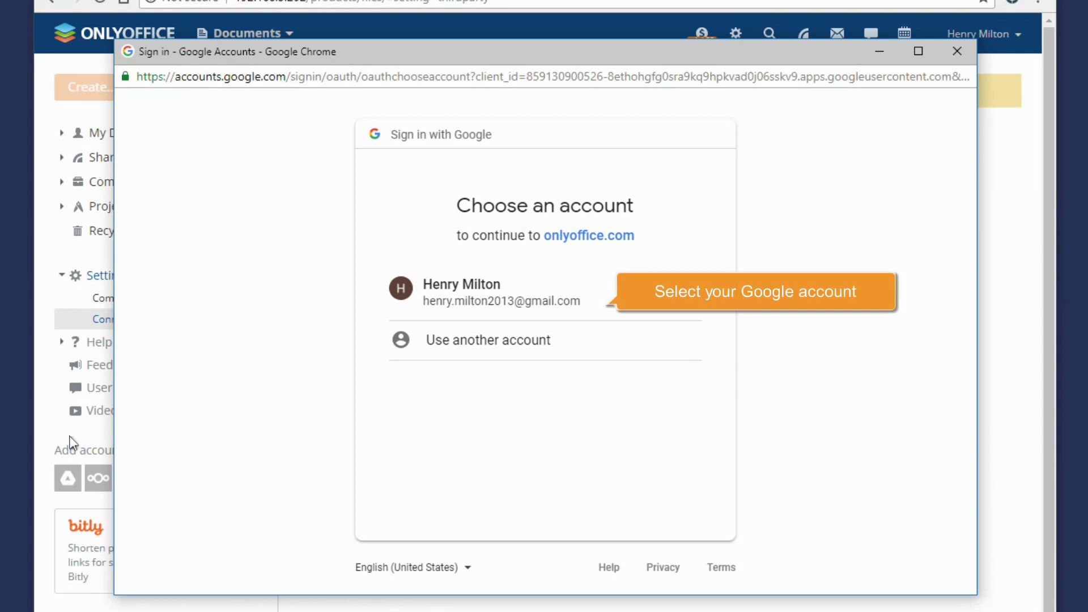
left_click(466, 292)
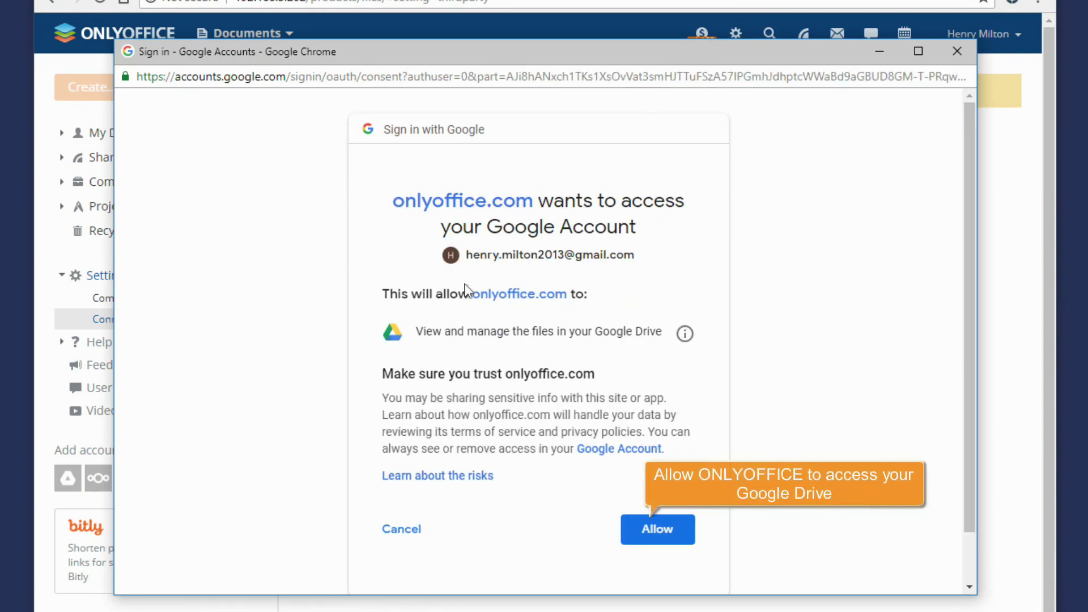
left_click(659, 529)
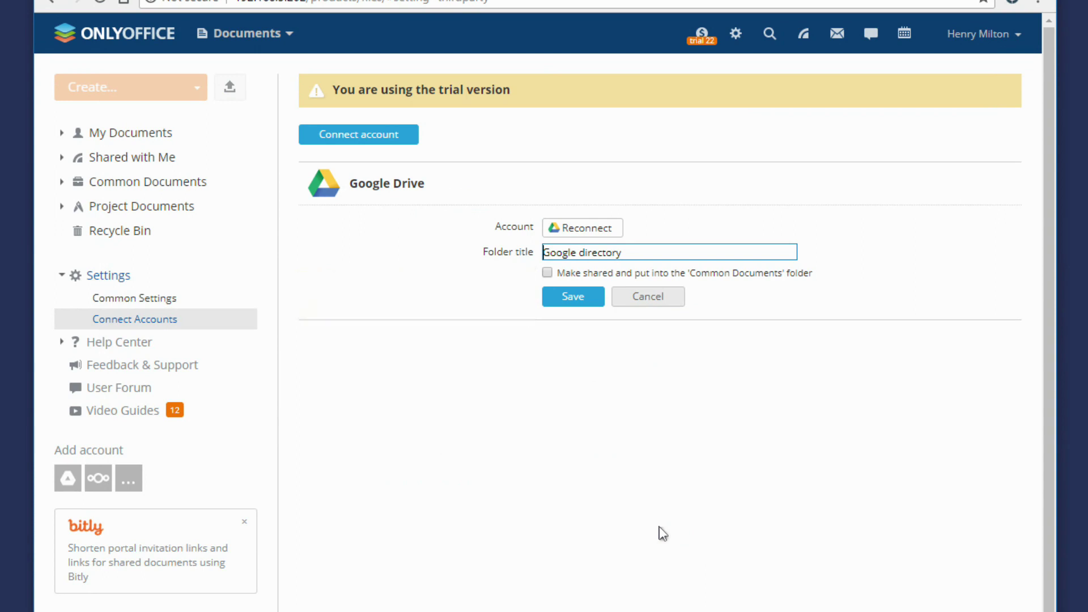
Save the Google Drive connection as the 'Google directory' folder under My Documents.
left_click(574, 297)
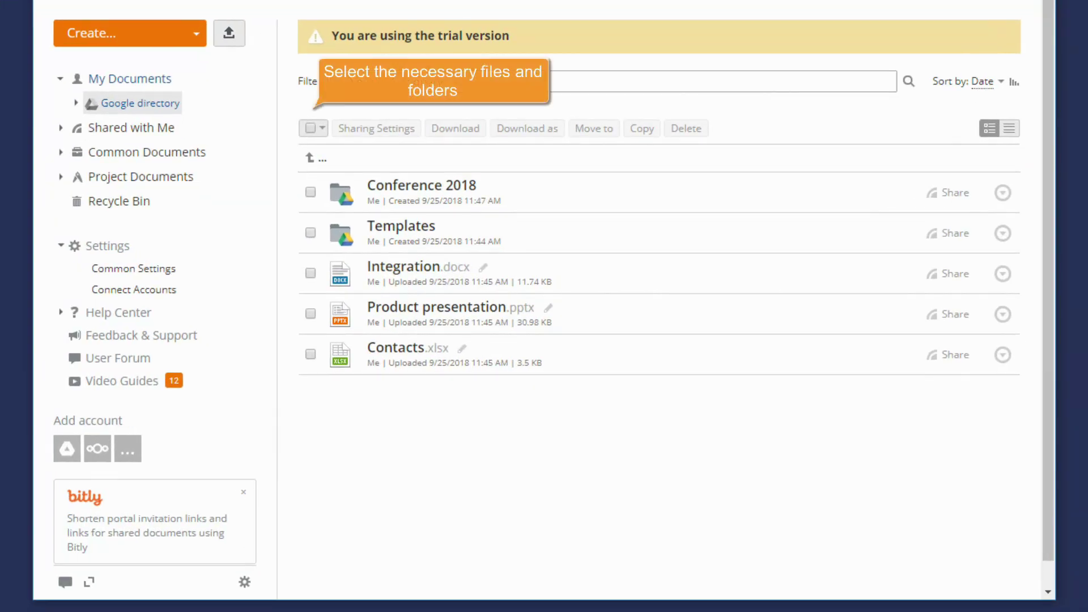
Select all five Google directory items and copy them into My Documents.
left_click(310, 129)
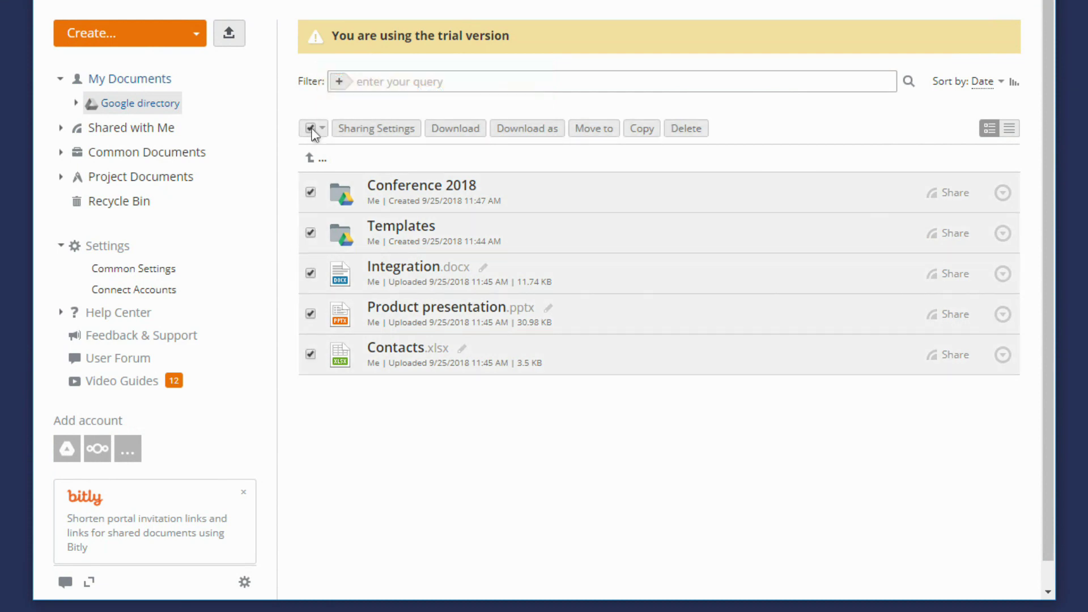
left_click(642, 133)
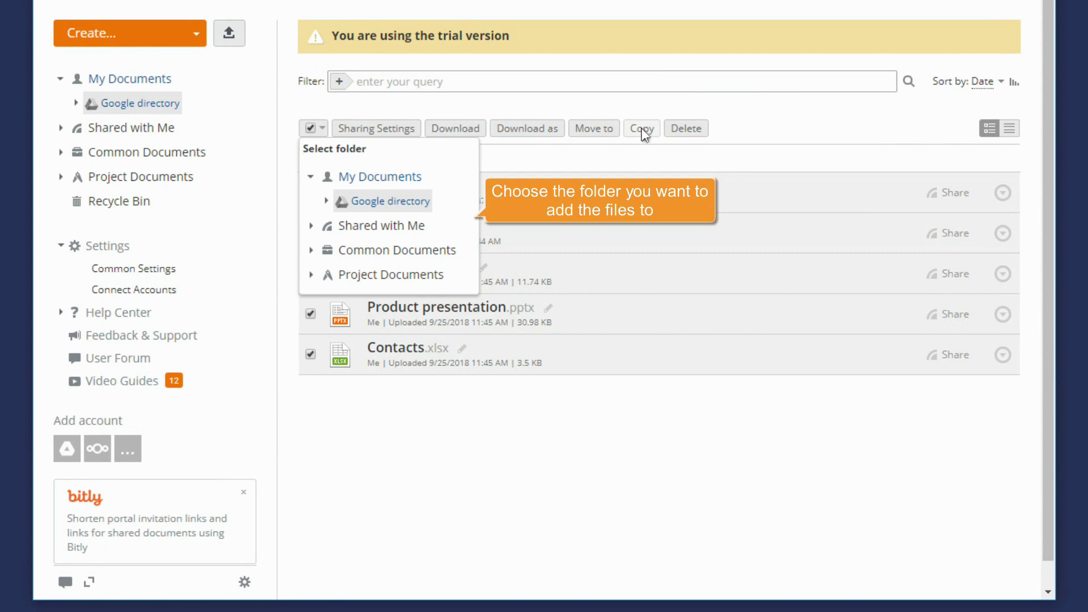
left_click(381, 179)
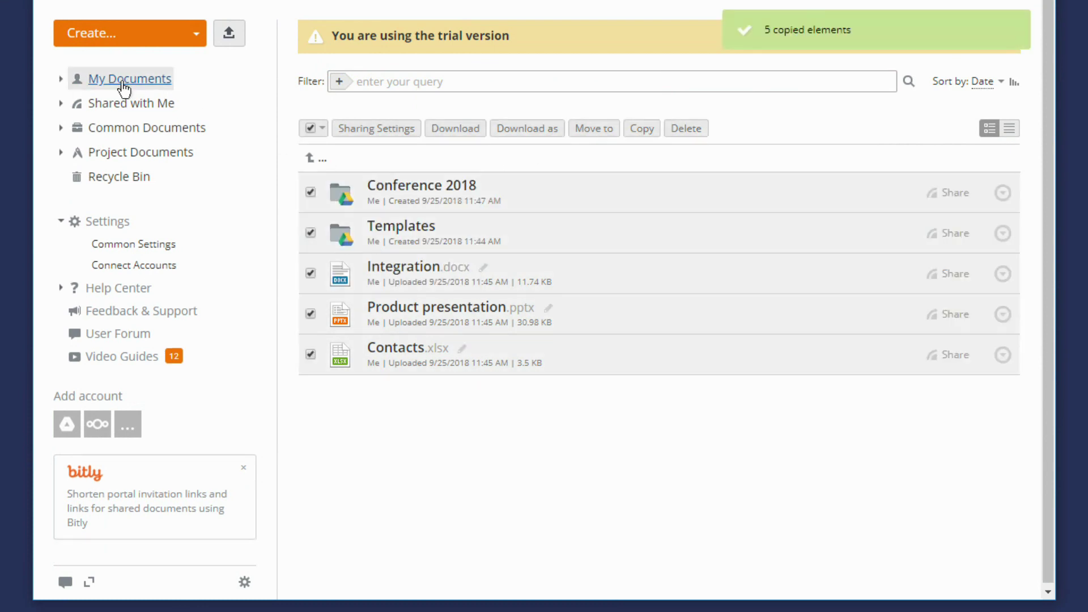
Go to My Documents and bring up the Google directory folder's action menu.
left_click(124, 88)
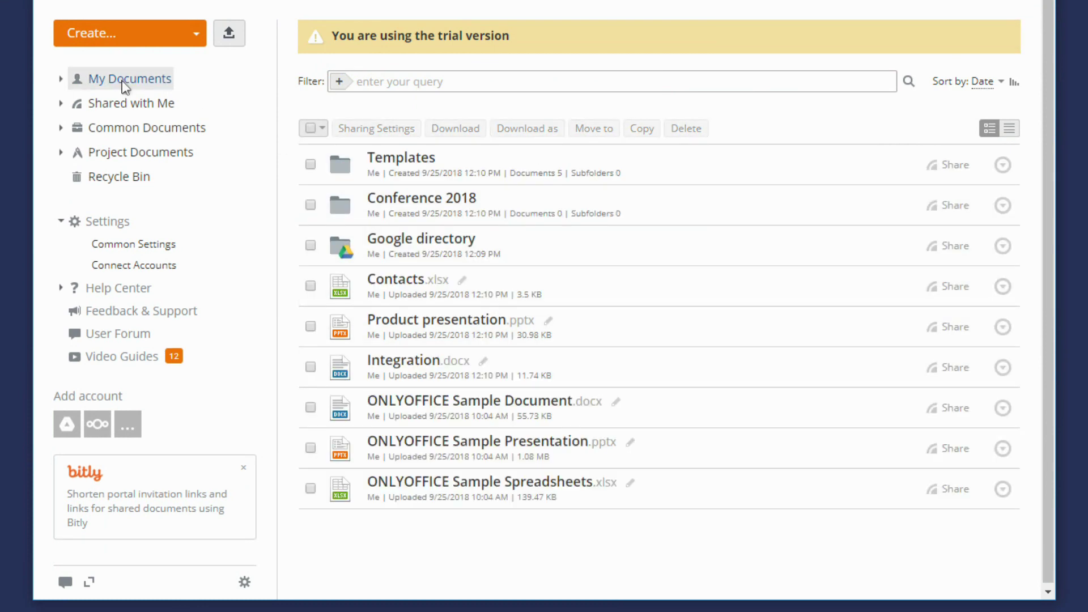
left_click(1004, 246)
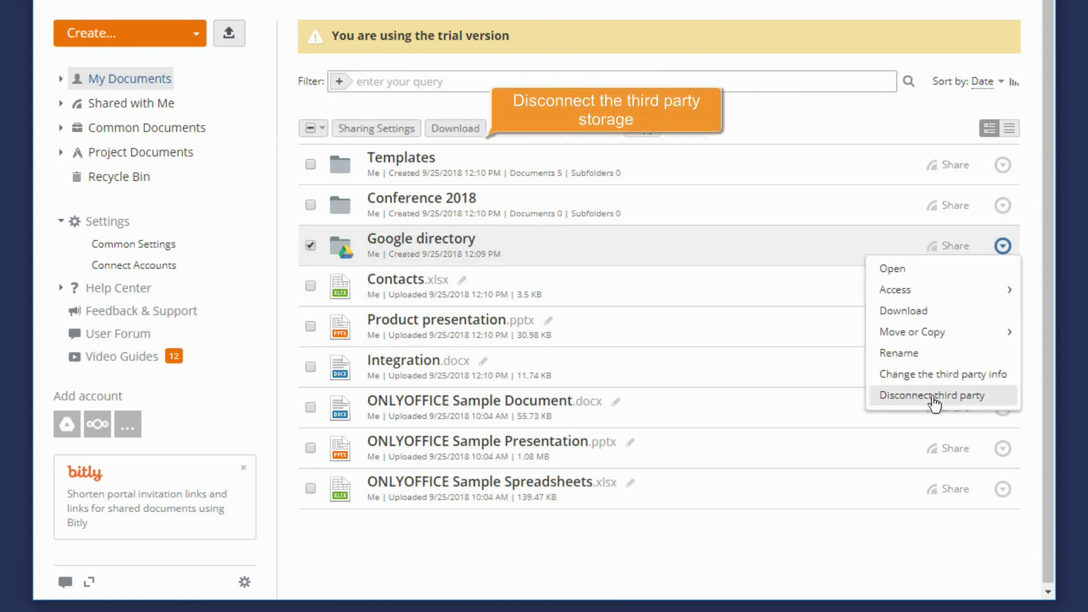